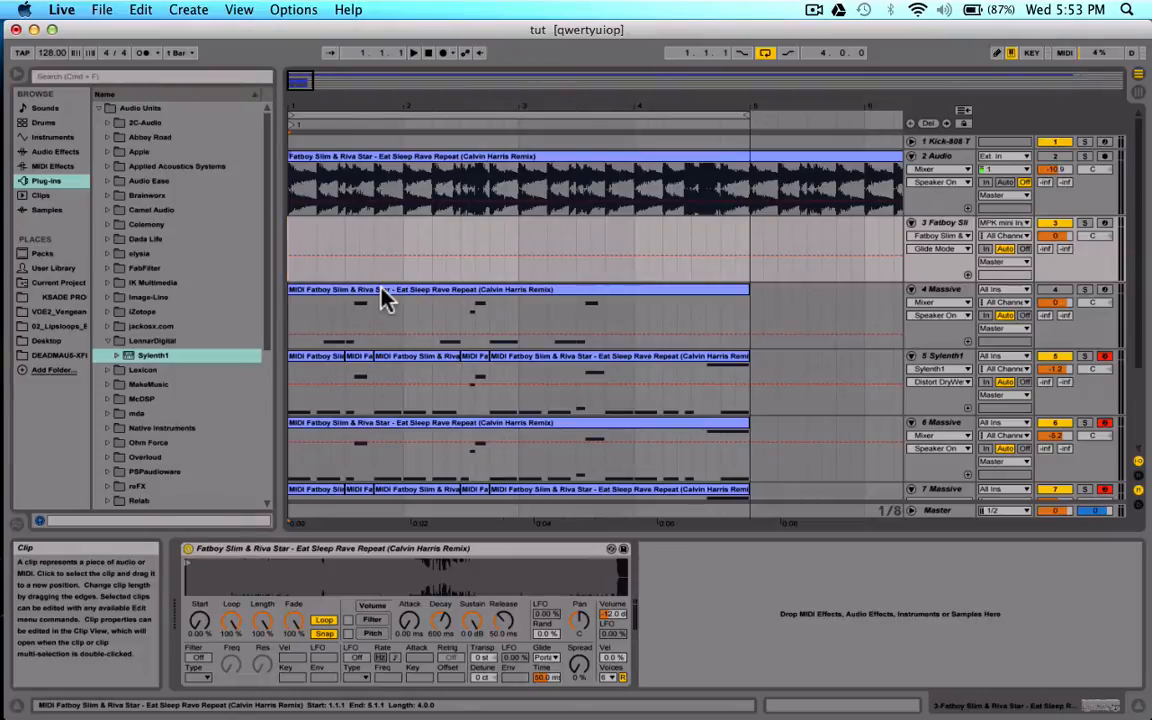
Disarm recording on the 5 Sylenth1, 6 Massive and 7 Massive tracks.
{"action": "left_click", "coordinate": [1106, 358]}
{"action": "left_click", "coordinate": [1105, 423]}
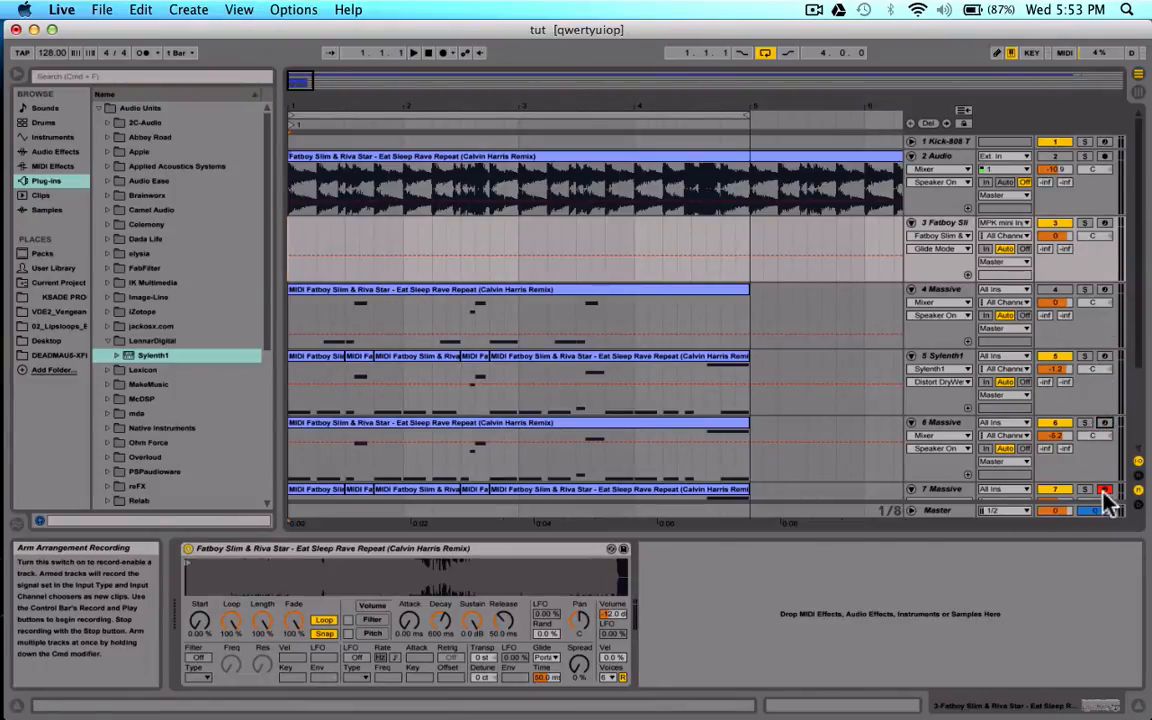
{"action": "left_click", "coordinate": [1105, 489]}
{"action": "scroll", "coordinate": [1108, 496], "scroll_direction": "down", "scroll_amount": 5}
{"action": "scroll", "coordinate": [1064, 365], "scroll_direction": "up", "scroll_amount": 5}
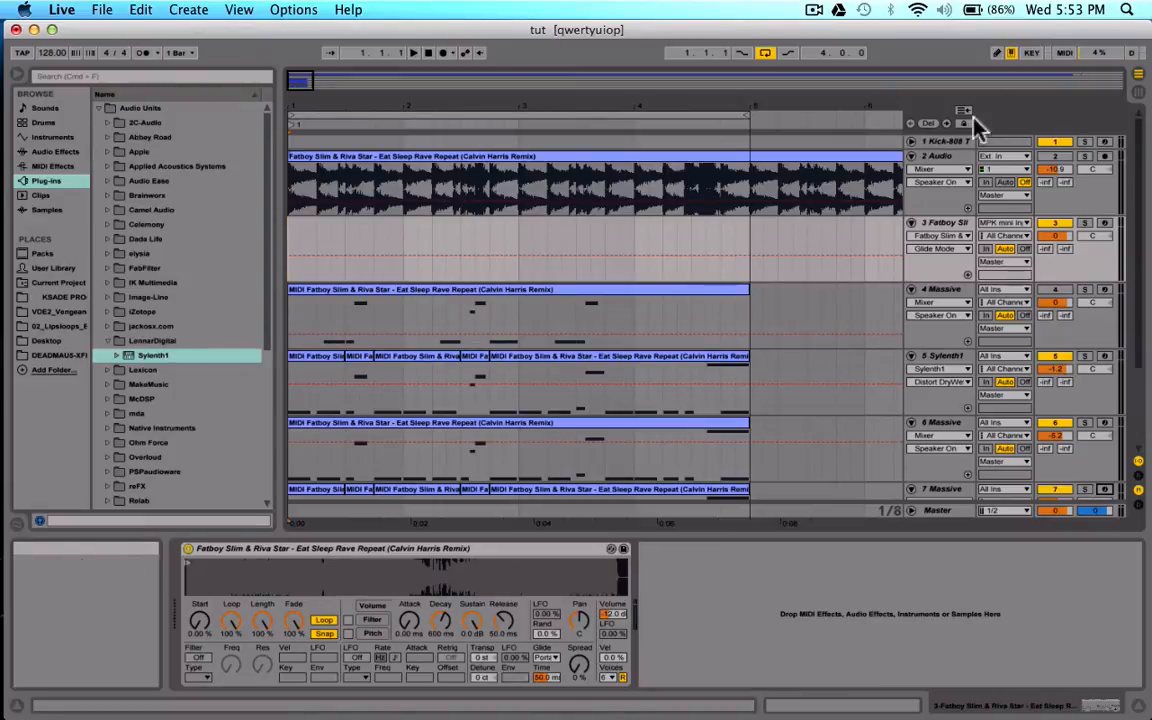
Activate and solo the 2 Audio track holding the original remix, and play its beginning briefly.
{"action": "left_click", "coordinate": [1056, 157]}
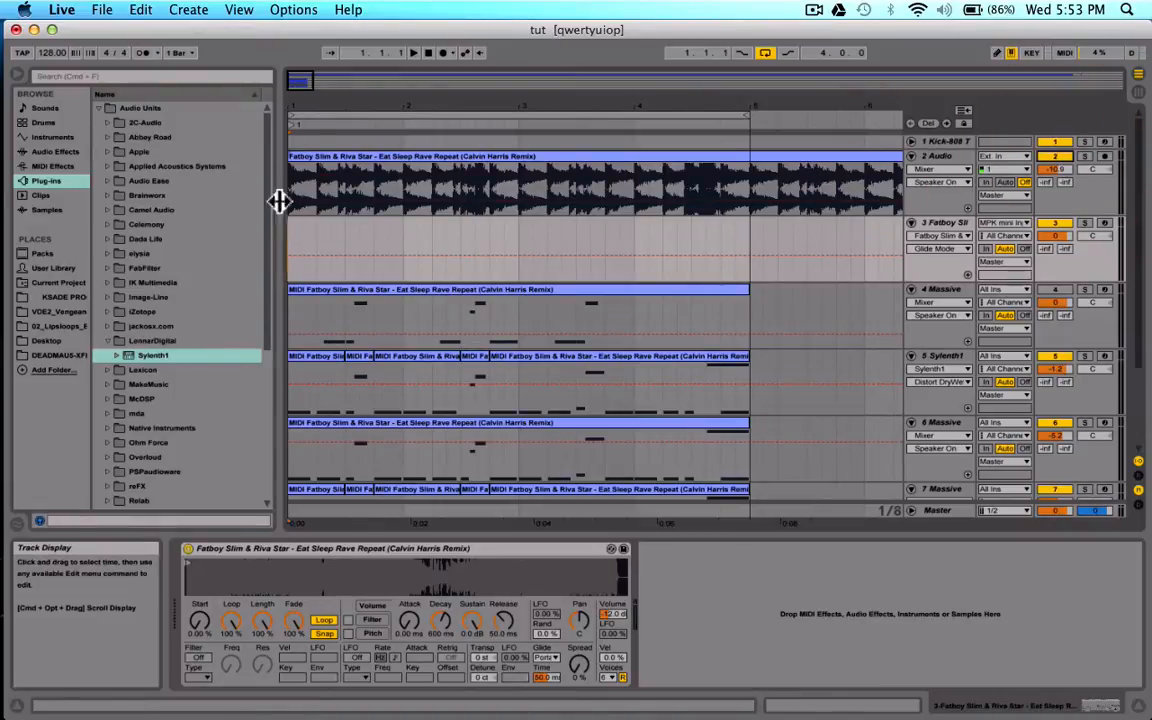
{"action": "left_click", "coordinate": [1086, 156]}
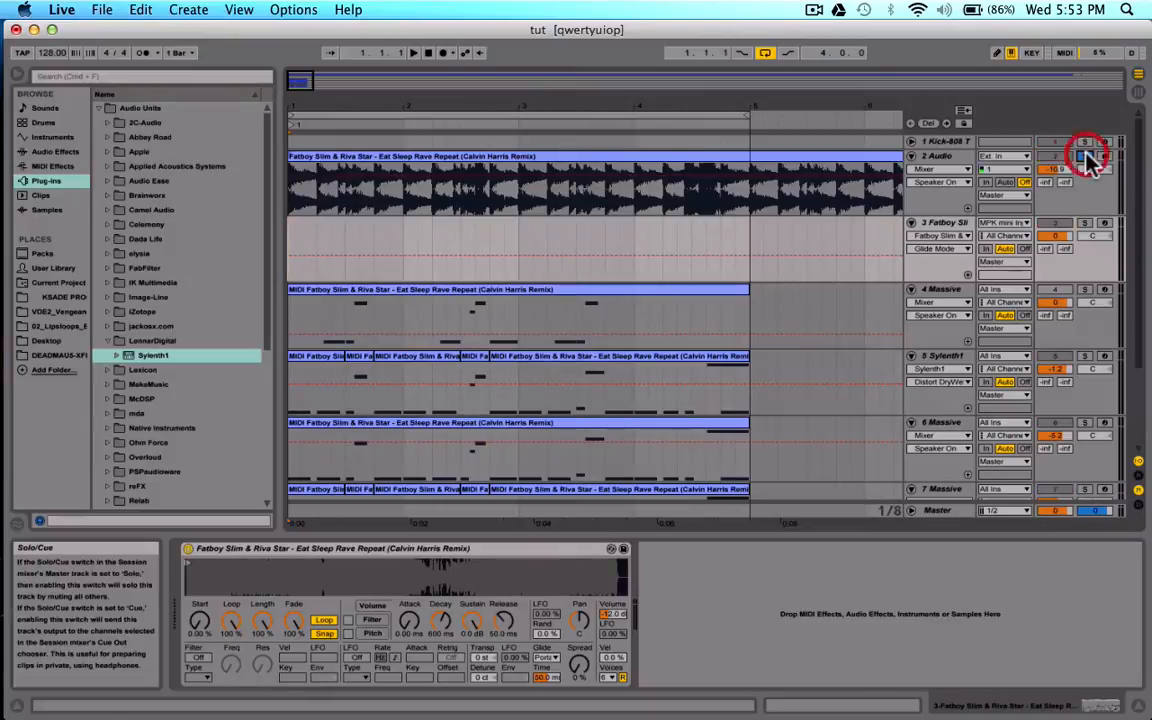
{"action": "key", "text": "space"}
{"action": "key", "text": "space"}
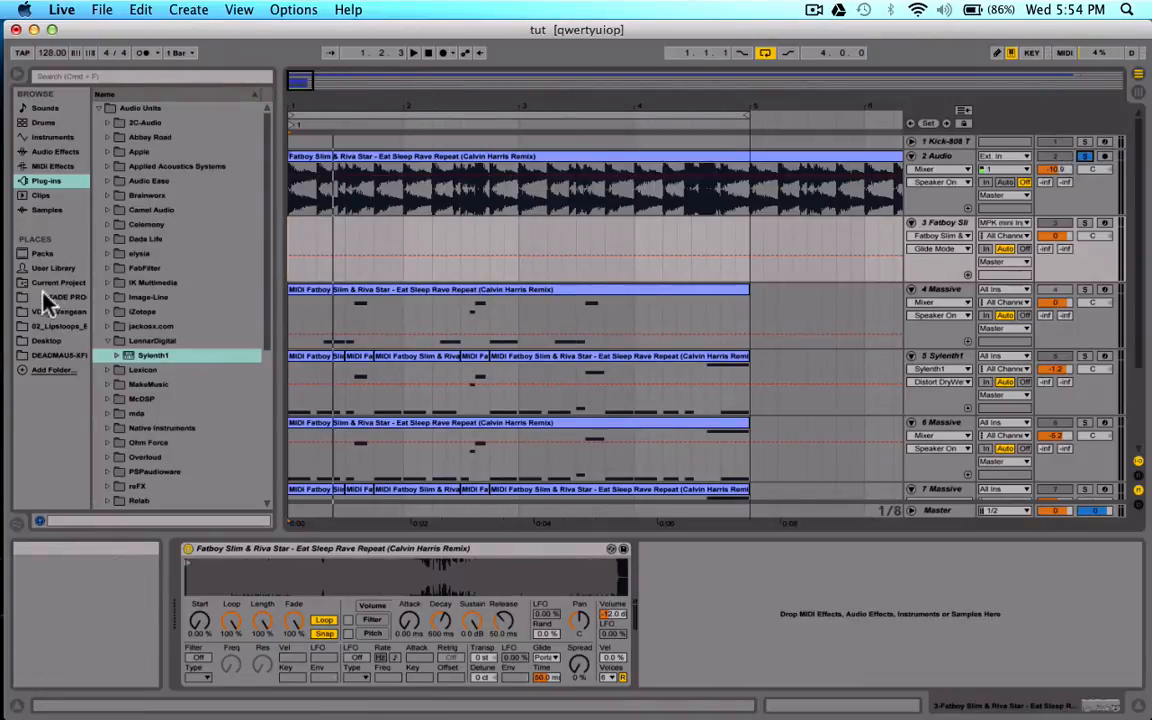
Play the soloed 2 Audio track and set its volume to -10.4 dB.
{"action": "mouse_move", "coordinate": [6, 598]}
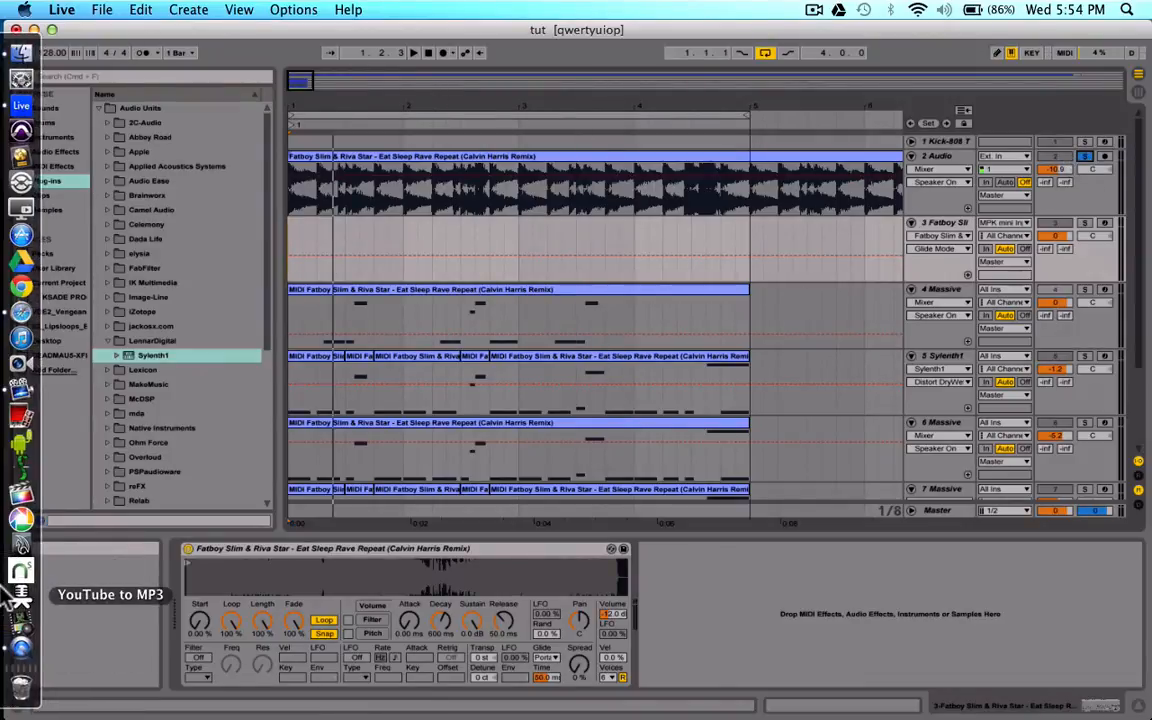
{"action": "left_click", "coordinate": [405, 29]}
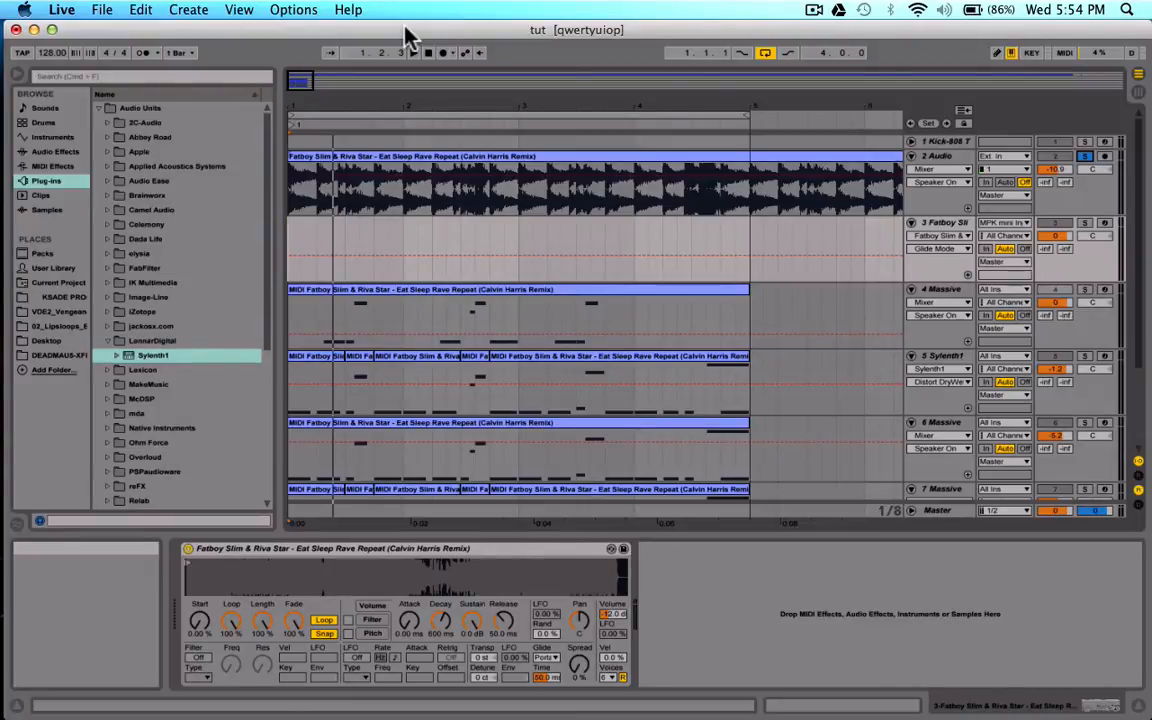
{"action": "key", "text": "space"}
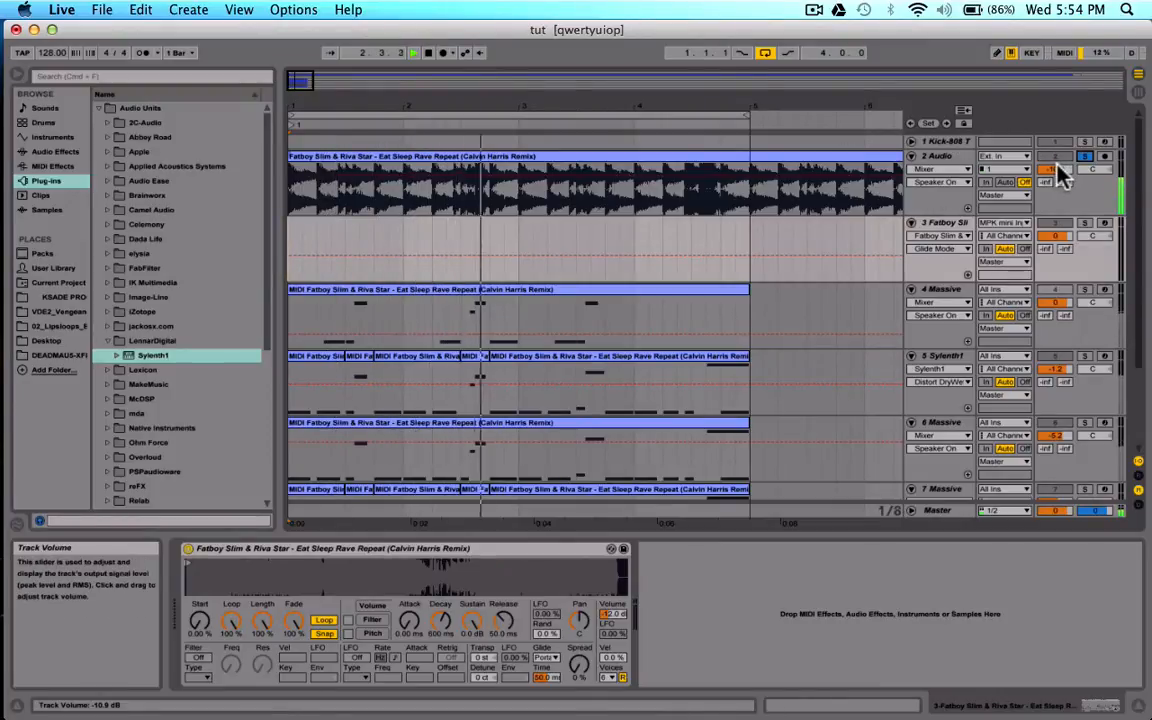
{"action": "left_click_drag", "start_coordinate": [1058, 167], "coordinate": [1058, 160]}
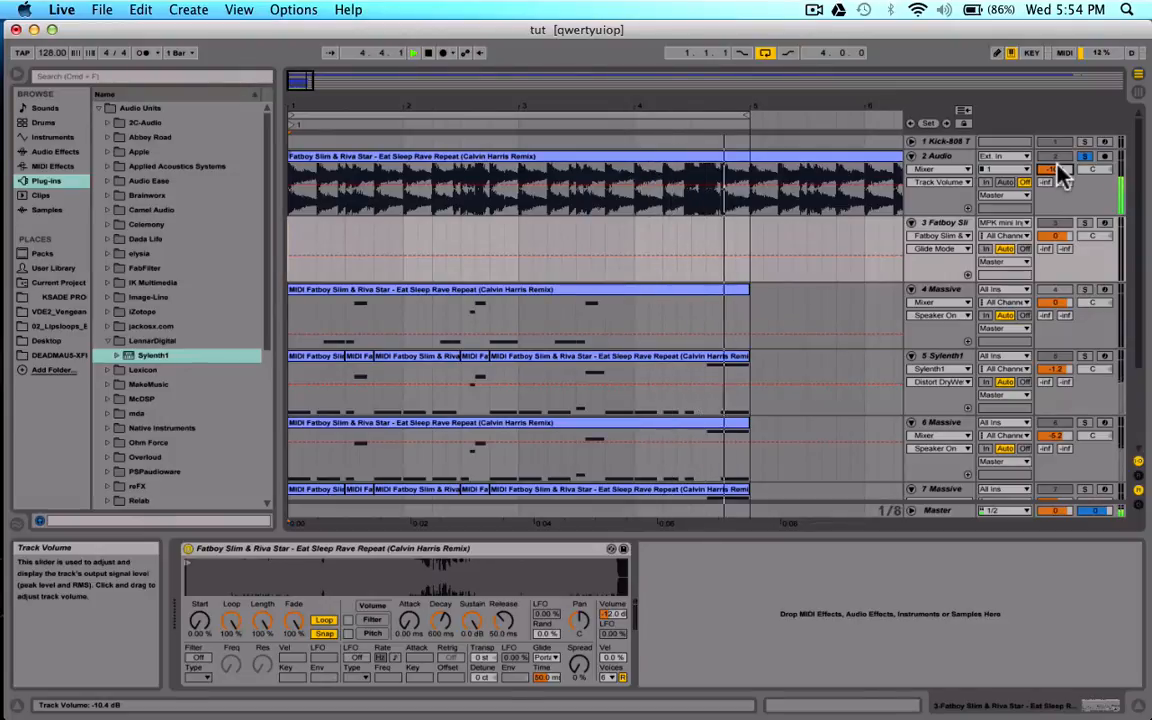
{"action": "key", "text": "space"}
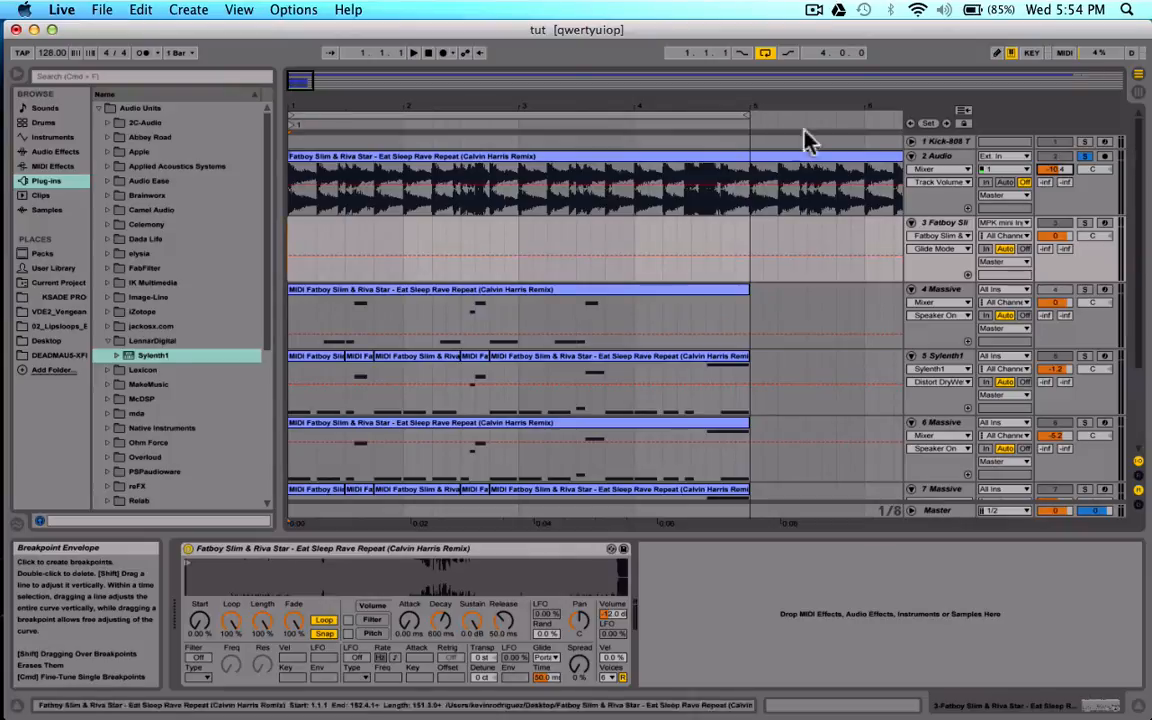
Unsolo and mute the 2 Audio track, and play the recreated tracks without it.
{"action": "left_click", "coordinate": [1092, 156]}
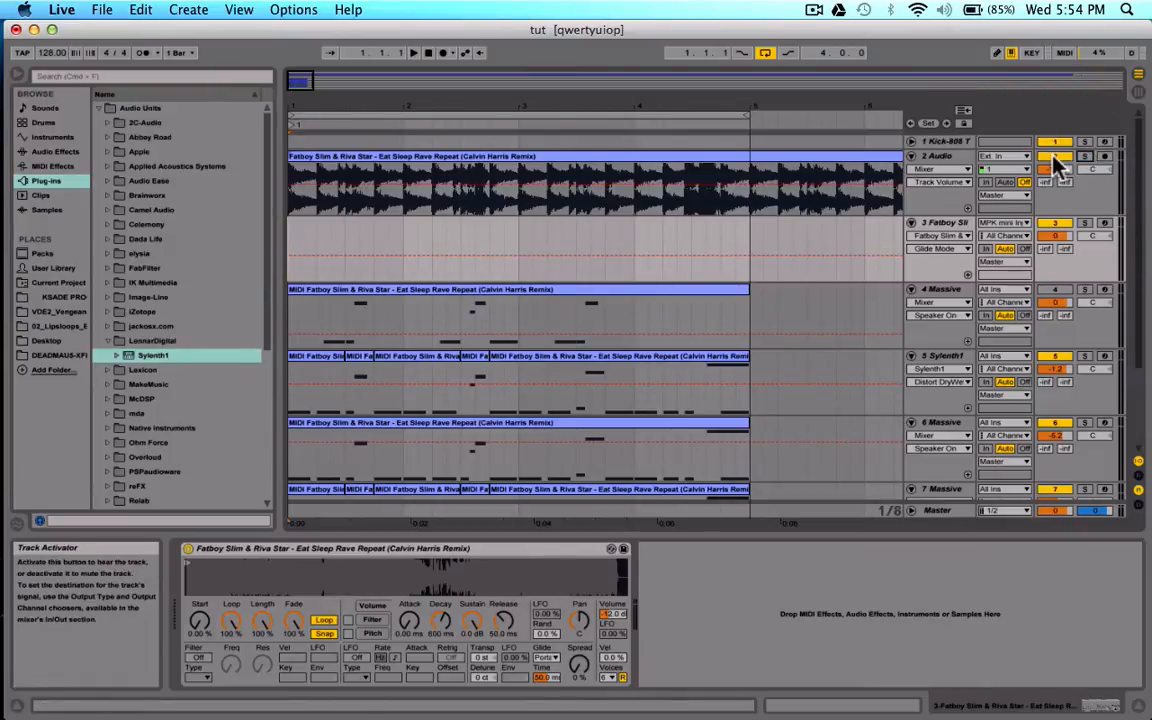
{"action": "left_click", "coordinate": [1052, 156]}
{"action": "key", "text": "space"}
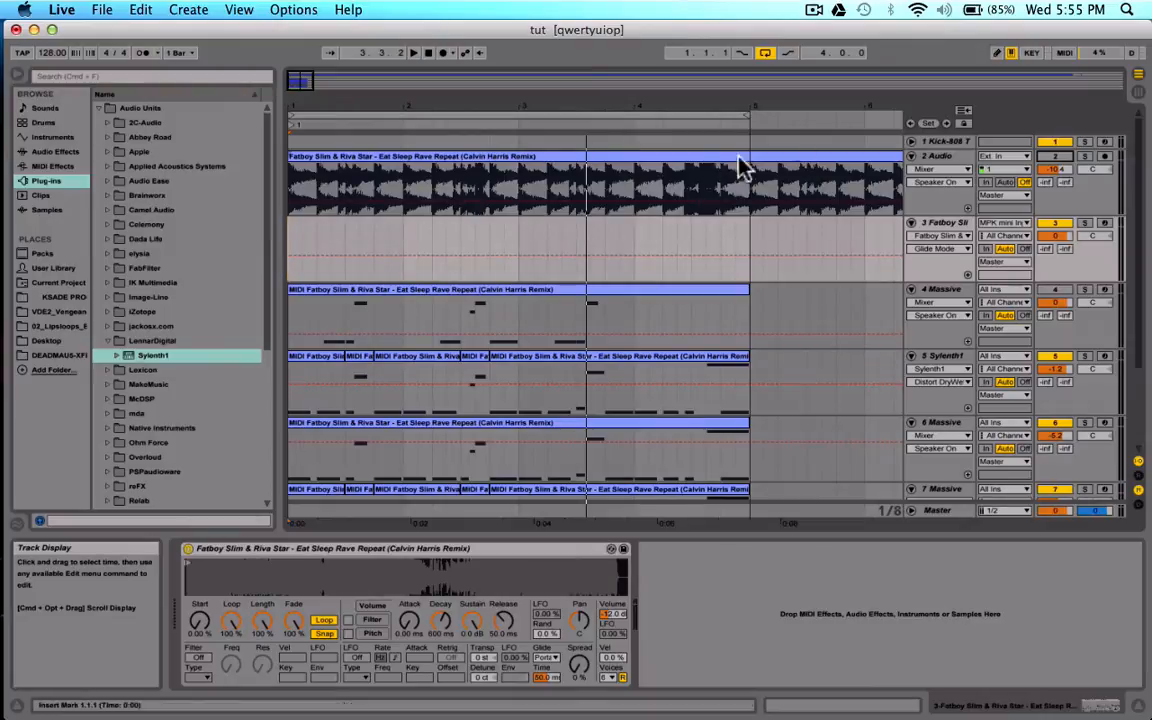
Examine the commands for converting the remix audio clip to a new MIDI track.
{"action": "left_click", "coordinate": [388, 156]}
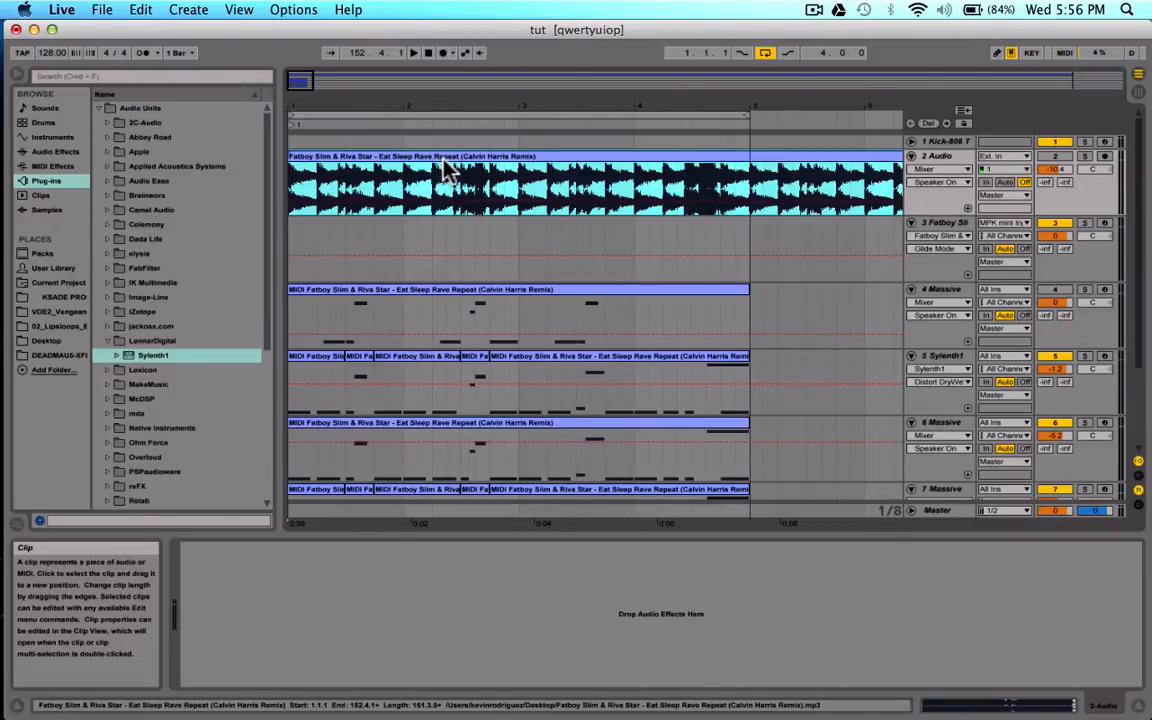
{"action": "right_click", "coordinate": [405, 160]}
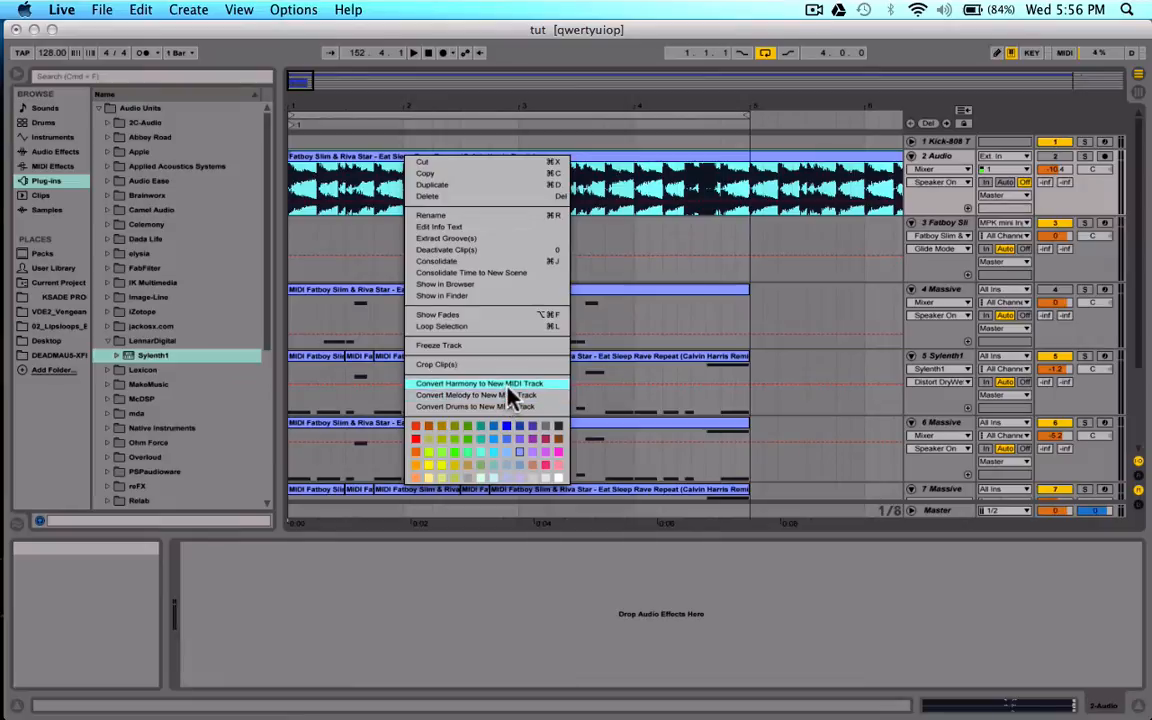
{"action": "left_click", "coordinate": [953, 297]}
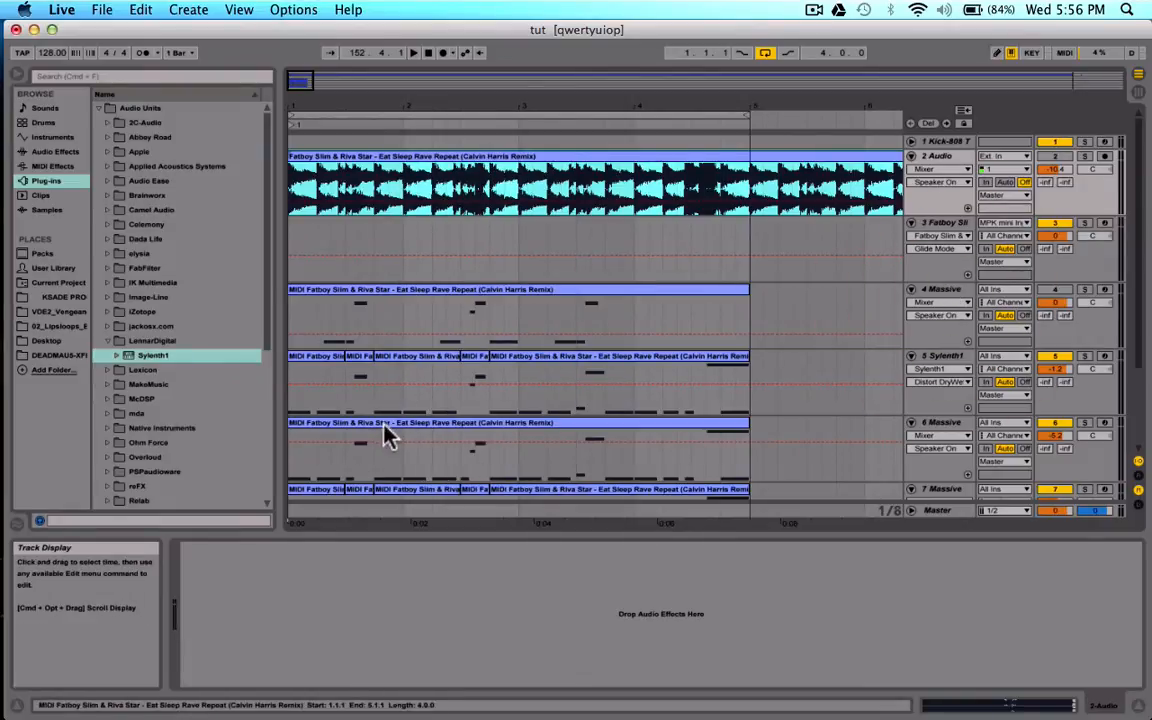
Collapse the 4 Massive track, and briefly arm the 5 Sylenth1 track to try out its sound before disarming it.
{"action": "scroll", "coordinate": [388, 450], "scroll_direction": "down", "scroll_amount": 1}
{"action": "scroll", "coordinate": [388, 455], "scroll_direction": "down", "scroll_amount": 4}
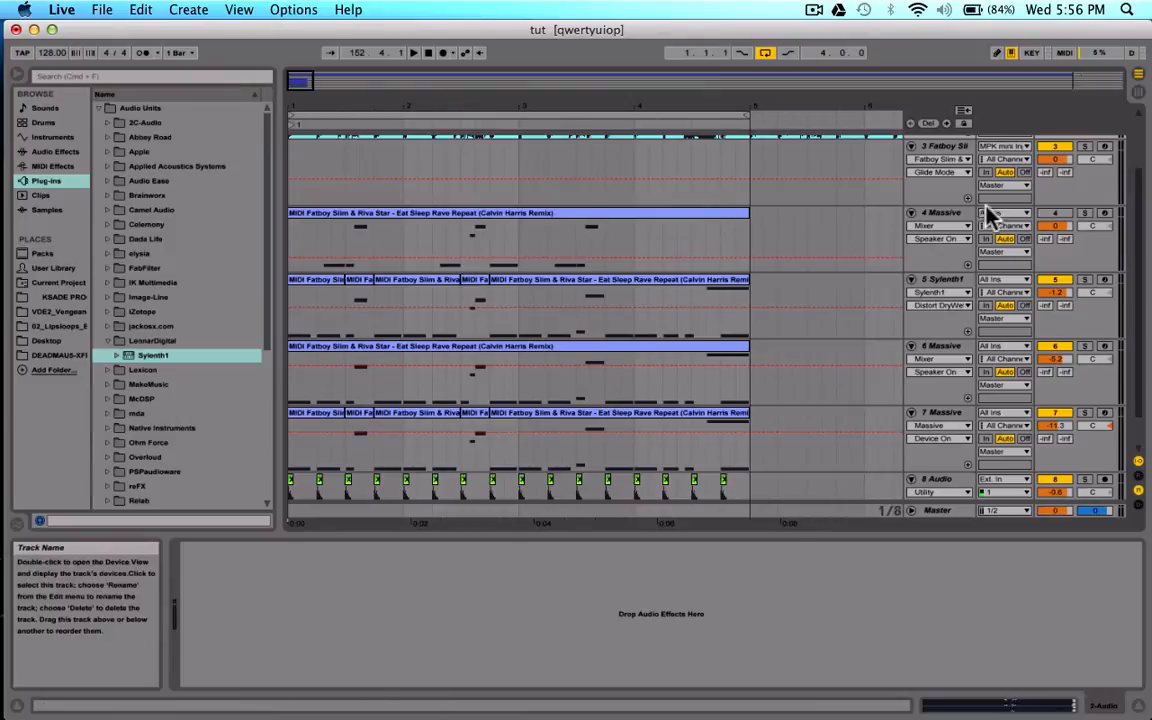
{"action": "left_click", "coordinate": [911, 213]}
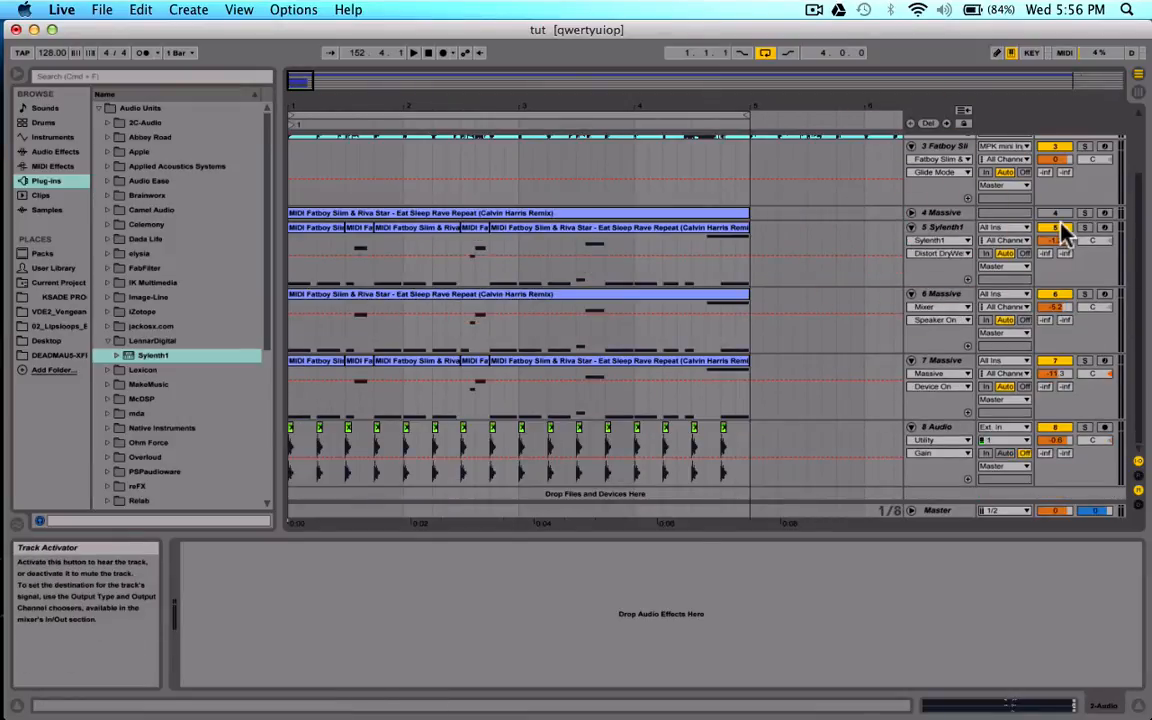
{"action": "scroll", "coordinate": [1057, 226], "scroll_direction": "up", "scroll_amount": 5}
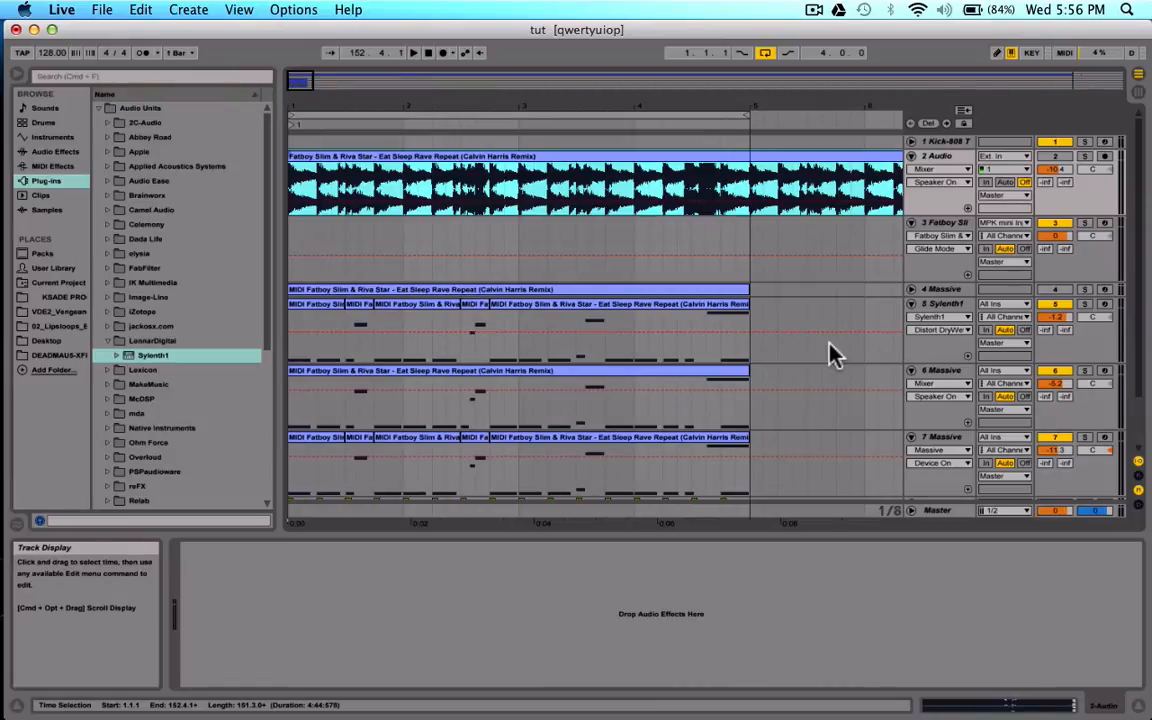
{"action": "left_click", "coordinate": [1105, 304]}
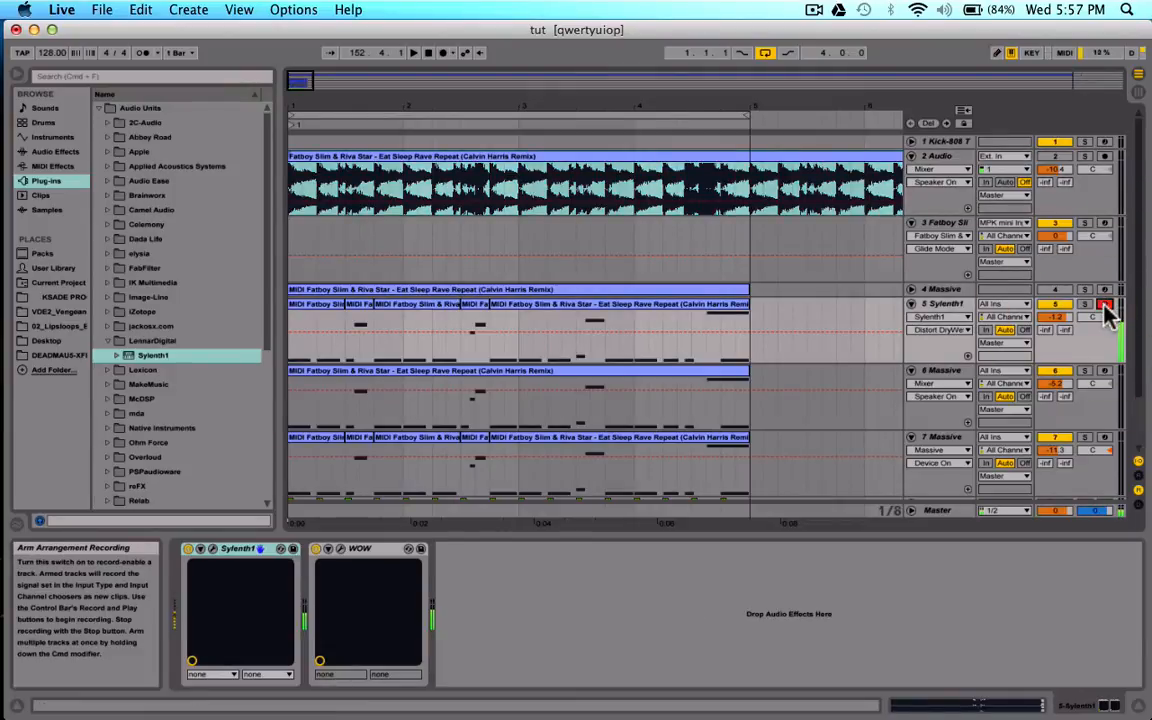
{"action": "left_click", "coordinate": [1106, 306]}
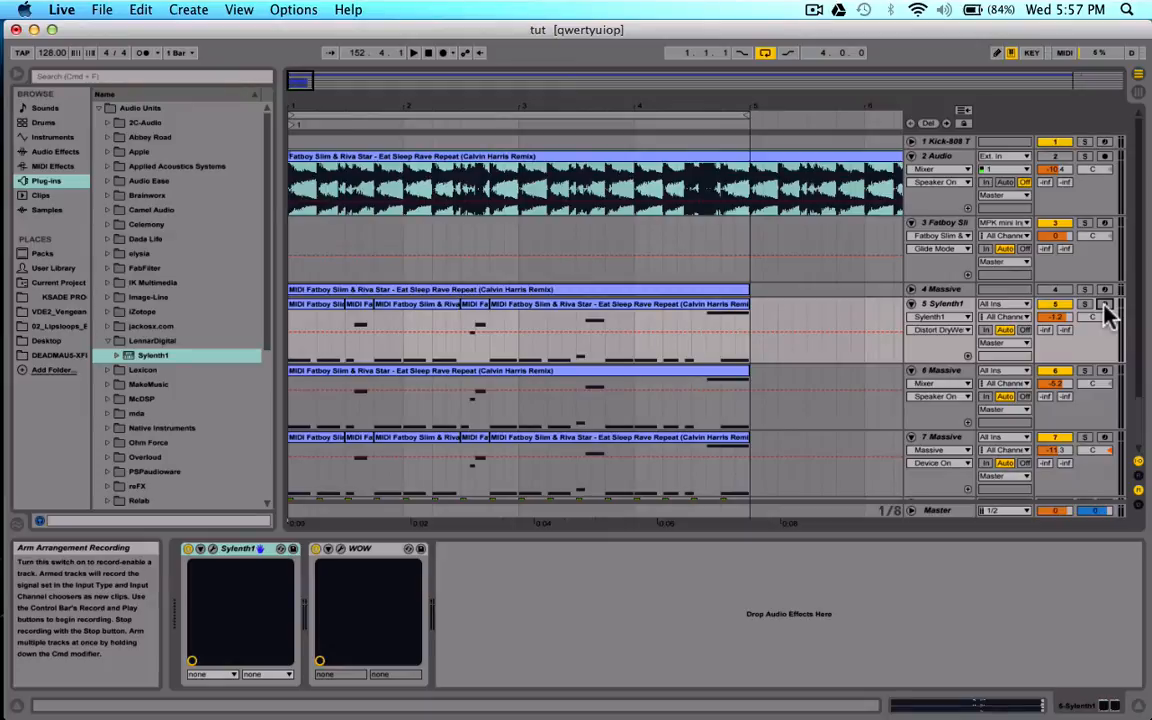
{"action": "right_click", "coordinate": [599, 157]}
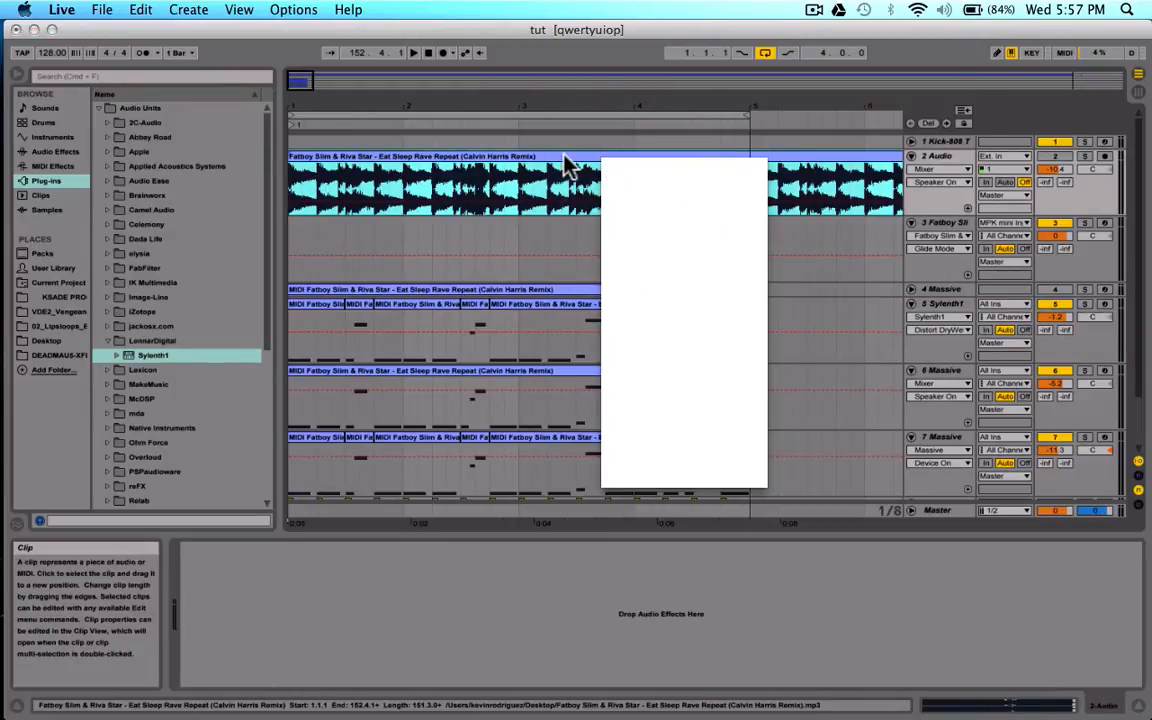
{"action": "right_click", "coordinate": [564, 157]}
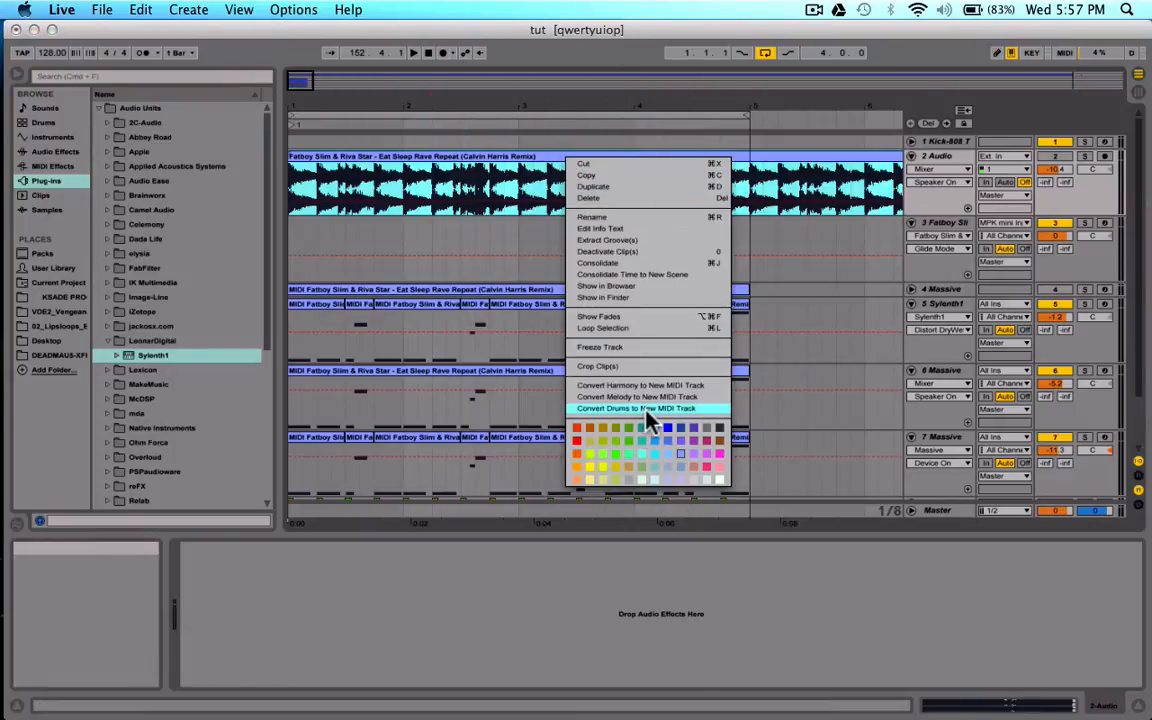
{"action": "left_click", "coordinate": [646, 409]}
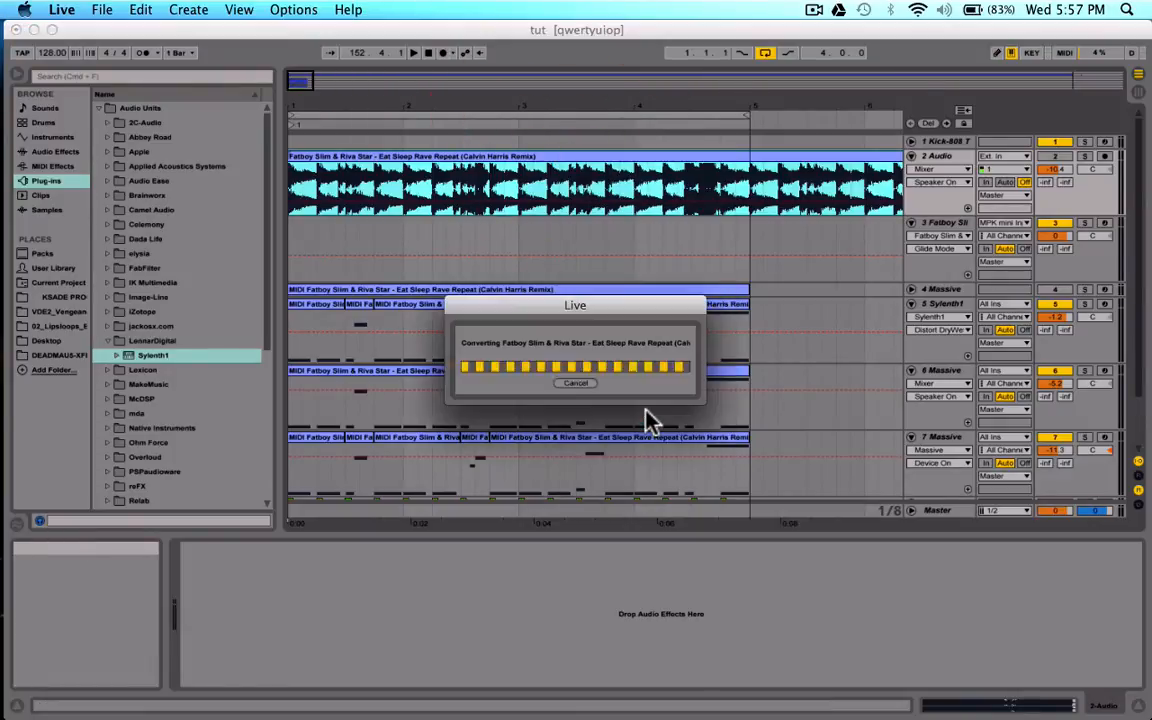
{"action": "left_click", "coordinate": [580, 386]}
{"action": "left_click", "coordinate": [735, 237]}
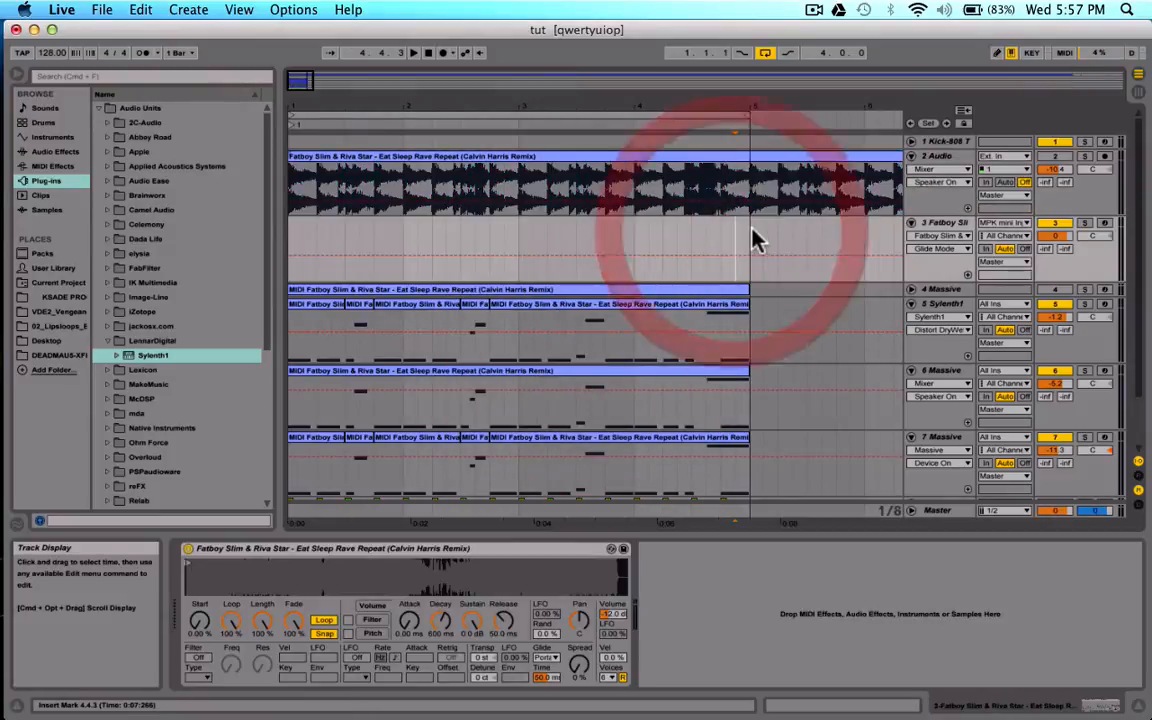
Convert the drums of the remix audio clip's first four bars to a new MIDI track.
{"action": "left_click_drag", "start_coordinate": [753, 180], "coordinate": [340, 165]}
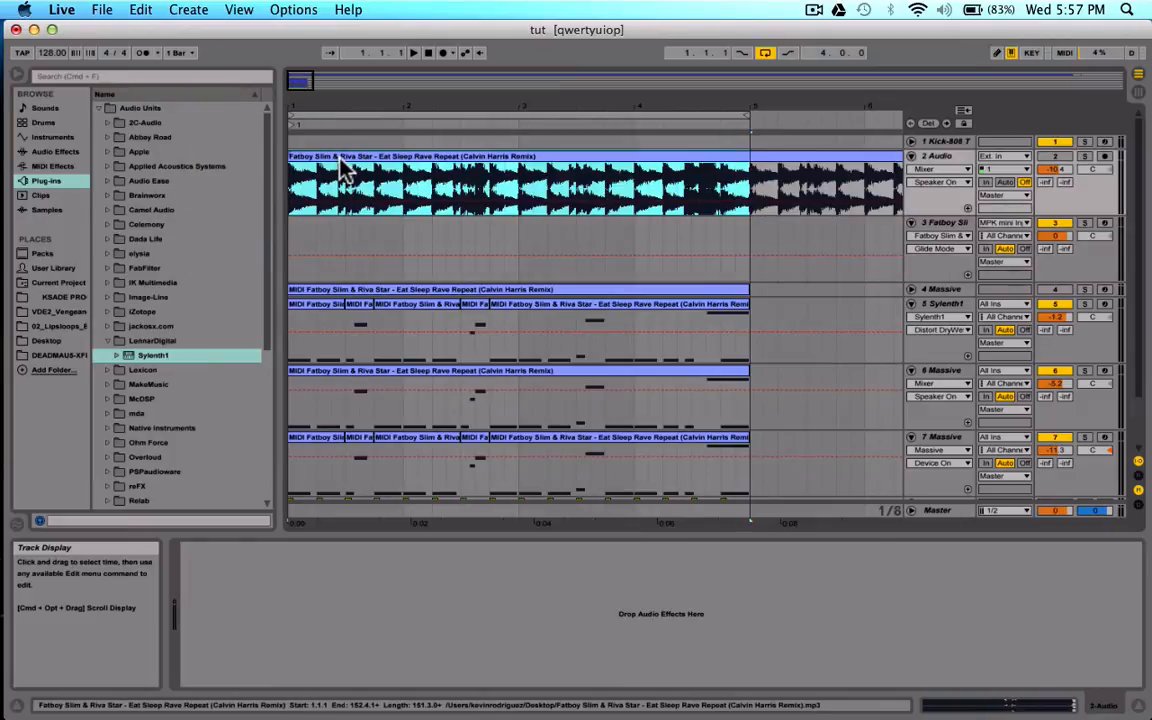
{"action": "right_click", "coordinate": [340, 165]}
{"action": "left_click", "coordinate": [391, 413]}
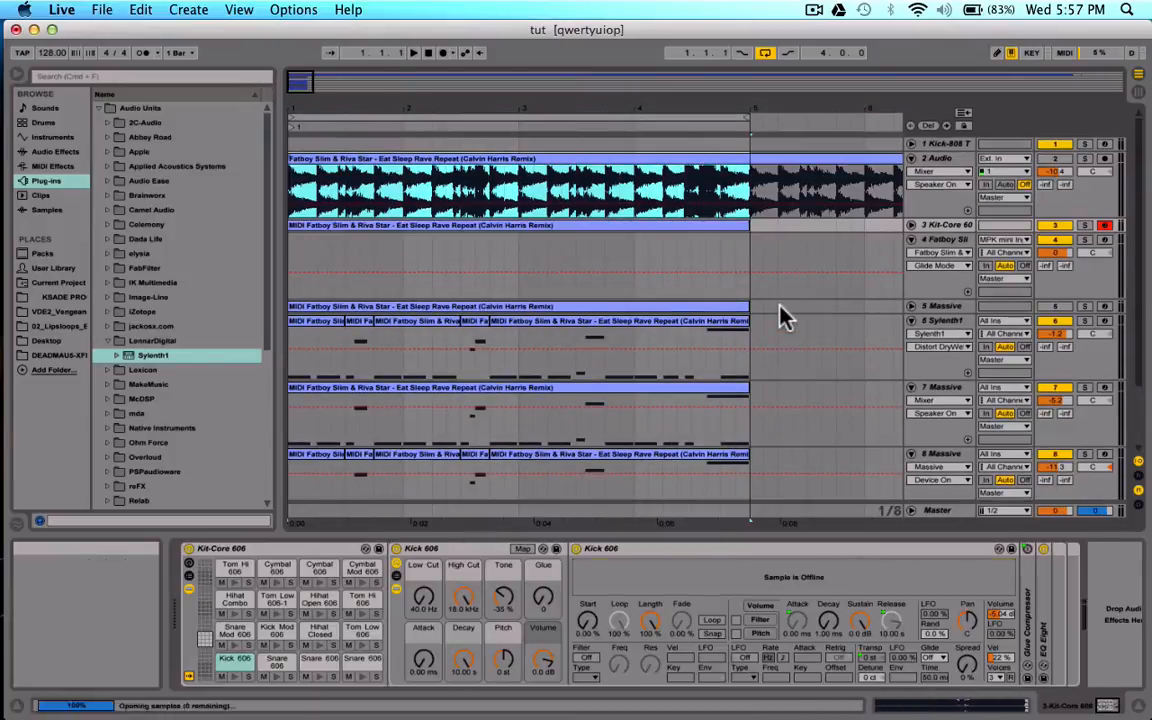
Expand the new Kit-Core 606 track and play its converted drum pattern soloed.
{"action": "scroll", "coordinate": [887, 327], "scroll_direction": "up", "scroll_amount": 3}
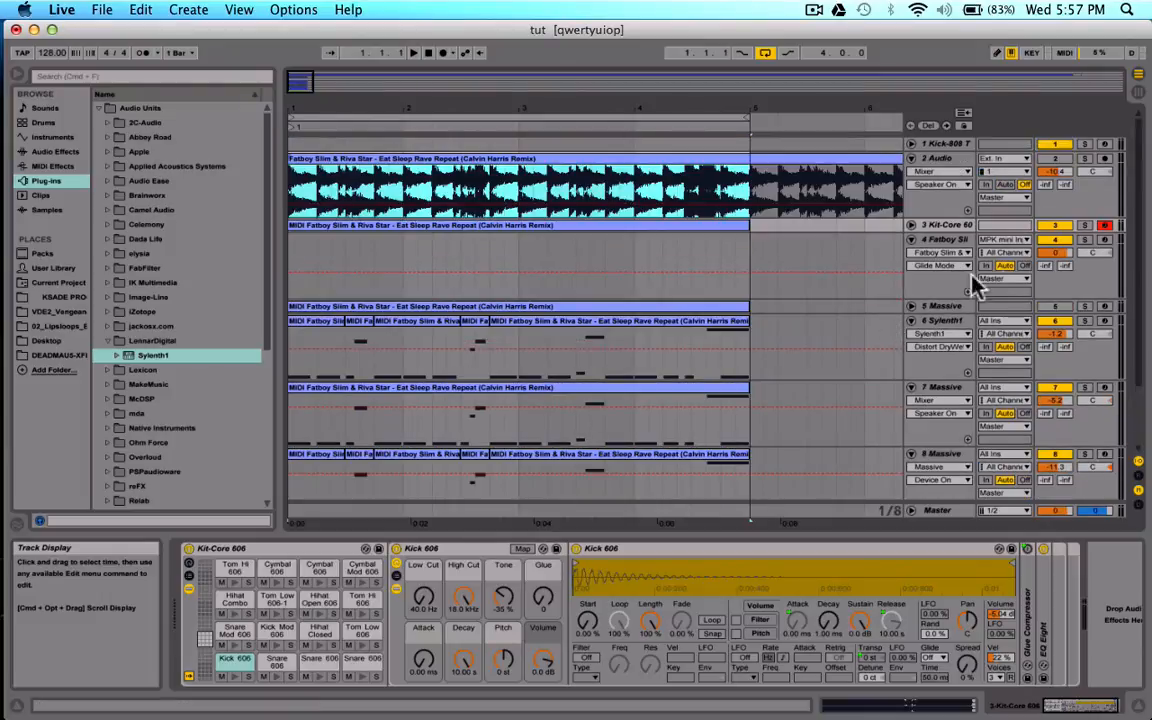
{"action": "left_click", "coordinate": [912, 225]}
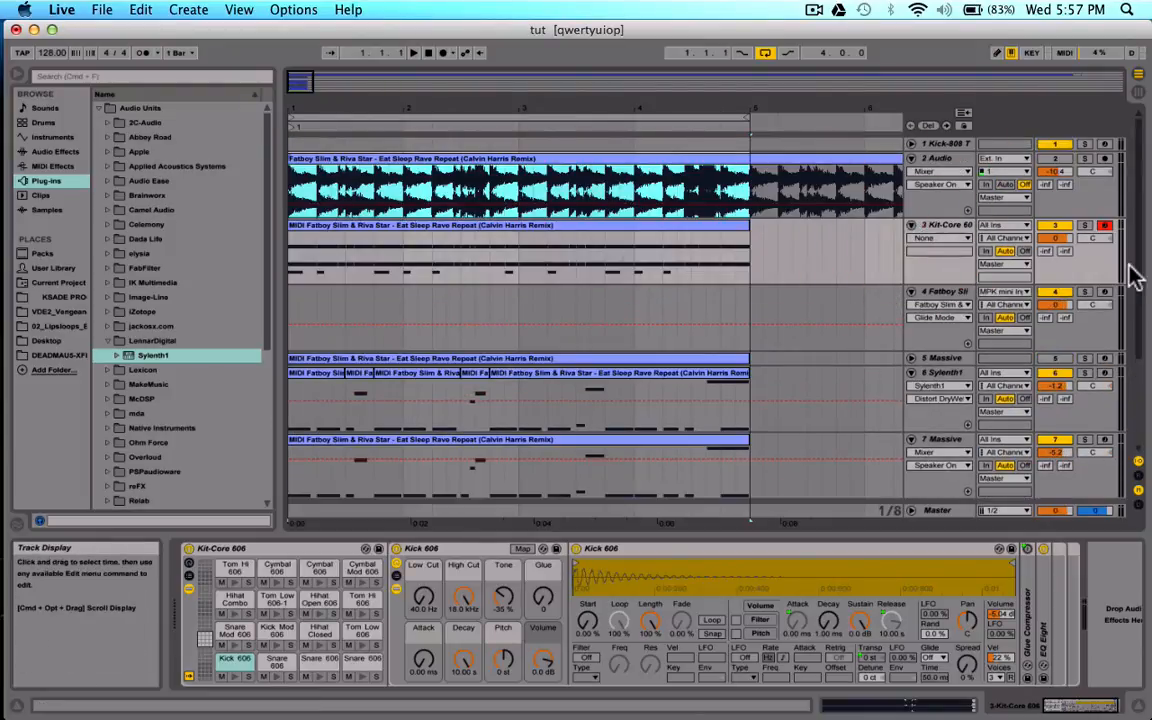
{"action": "key", "text": "space"}
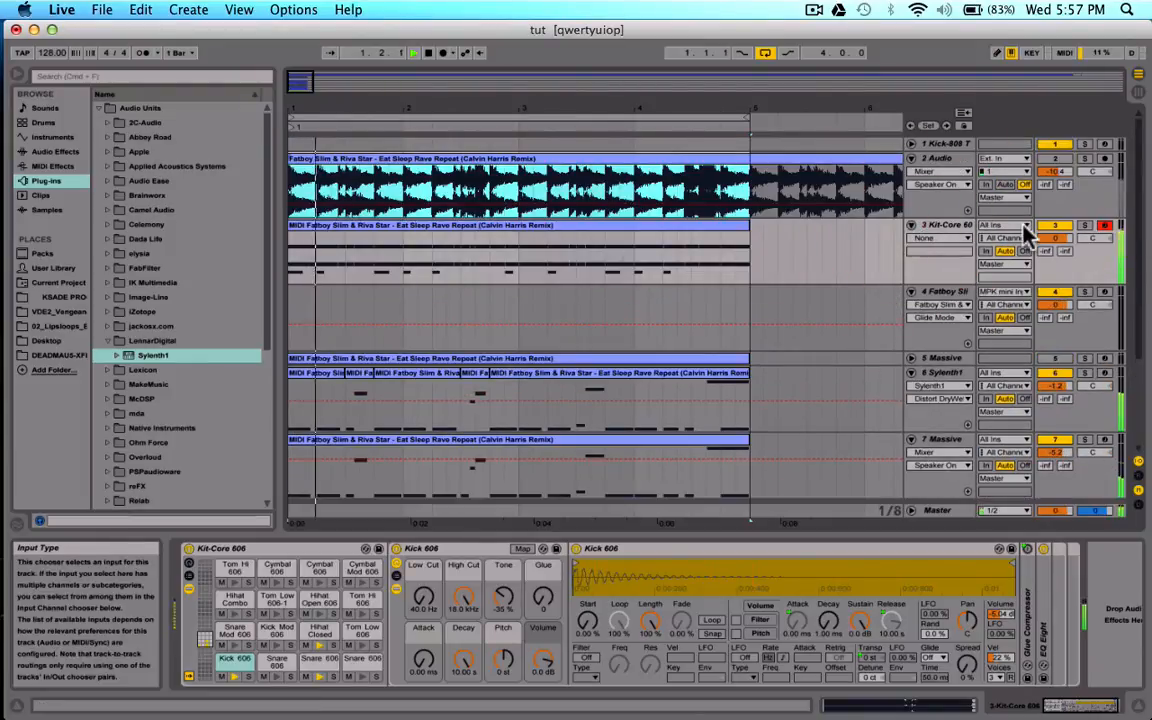
{"action": "left_click", "coordinate": [1086, 227]}
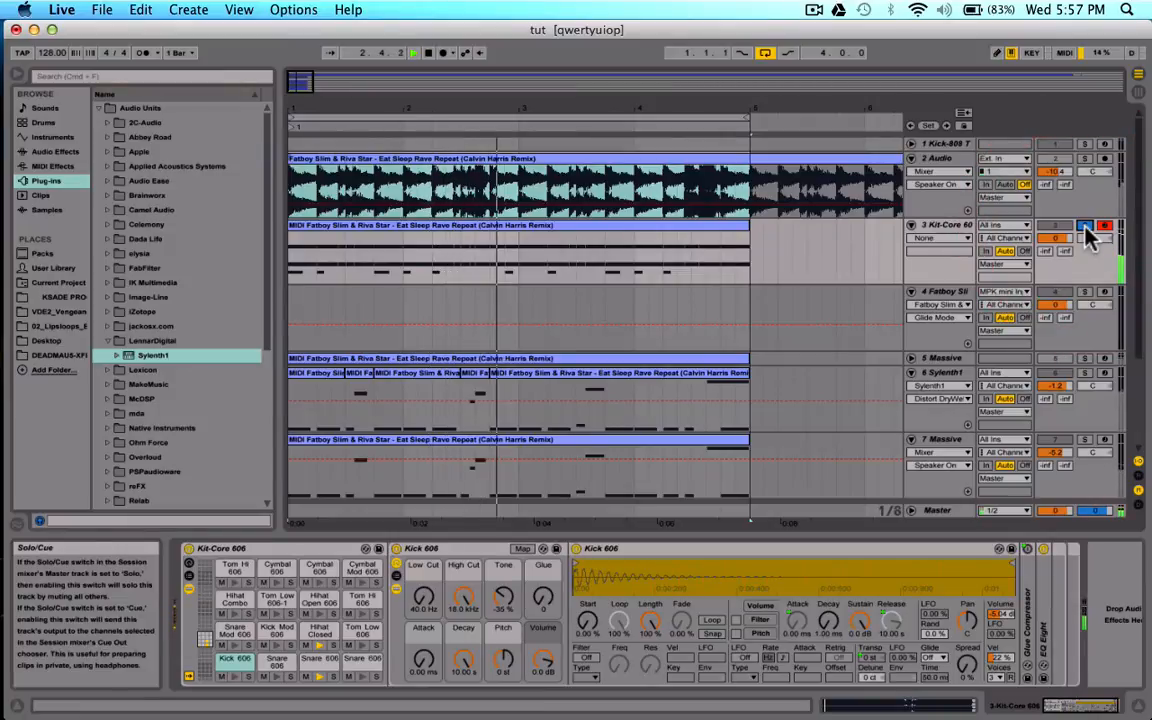
{"action": "key", "text": "space"}
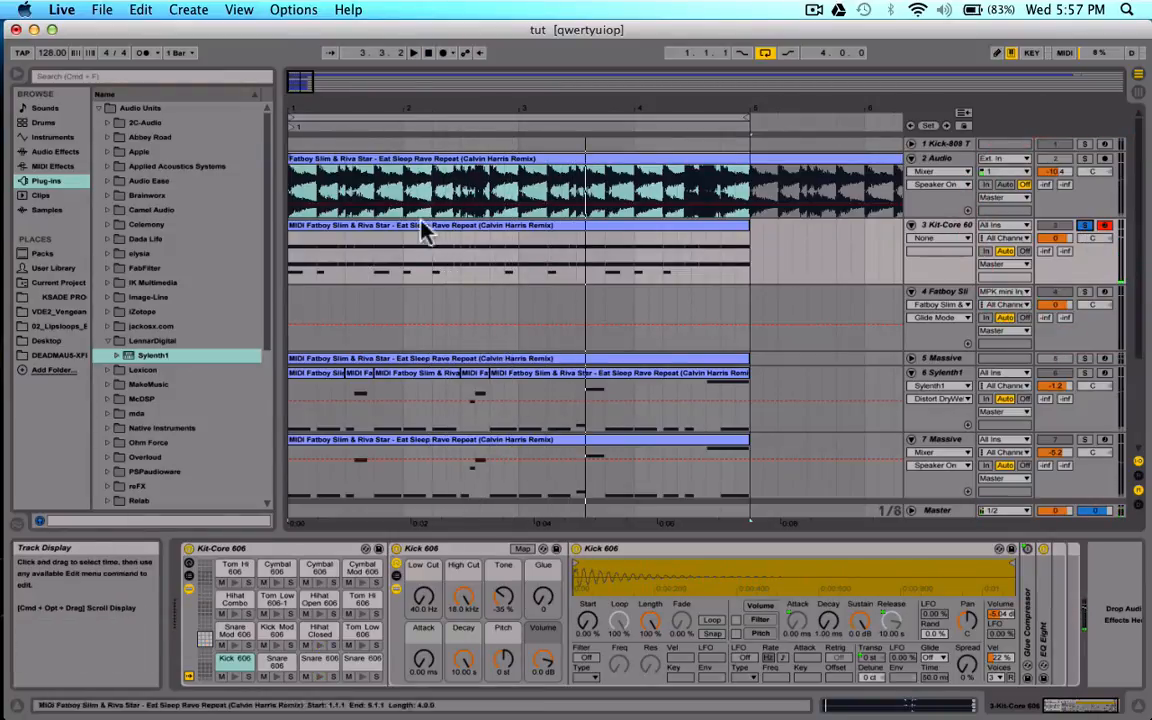
Delete the converted drum MIDI clip from the Kit-Core 606 track.
{"action": "left_click", "coordinate": [425, 232]}
{"action": "key", "text": "Delete"}
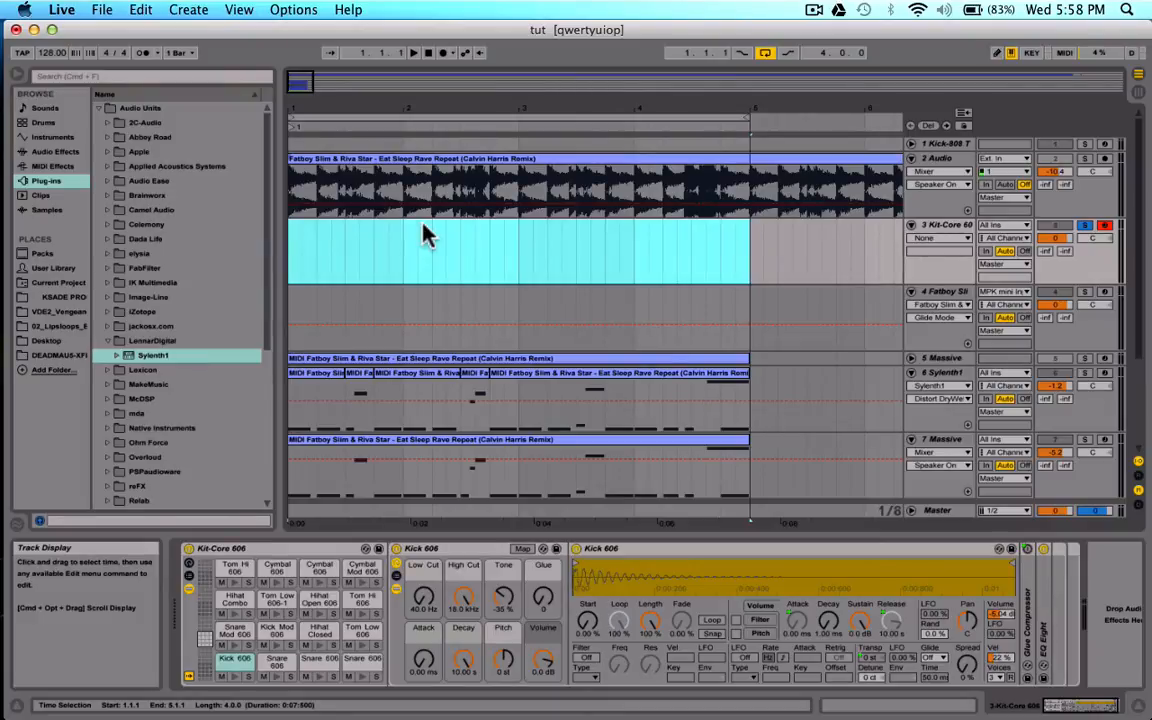
Unsolo and collapse the Kit-Core 606 track.
{"action": "left_click", "coordinate": [1105, 228]}
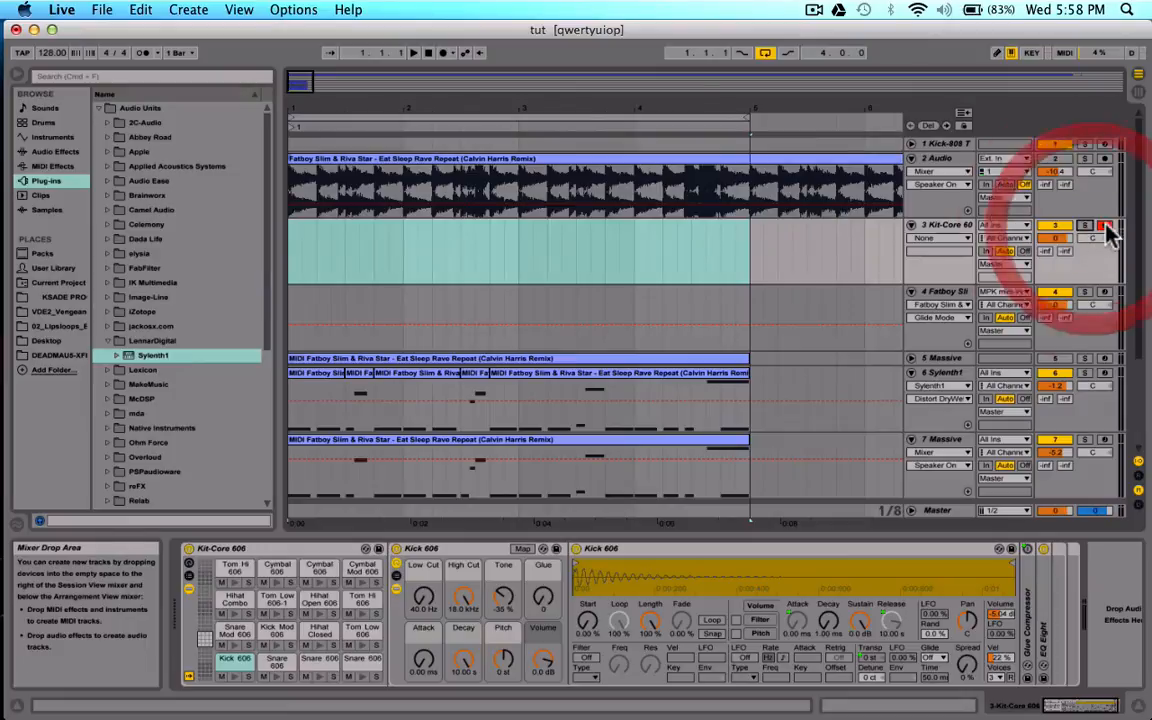
{"action": "left_click", "coordinate": [918, 230]}
{"action": "scroll", "coordinate": [856, 368], "scroll_direction": "down", "scroll_amount": 3}
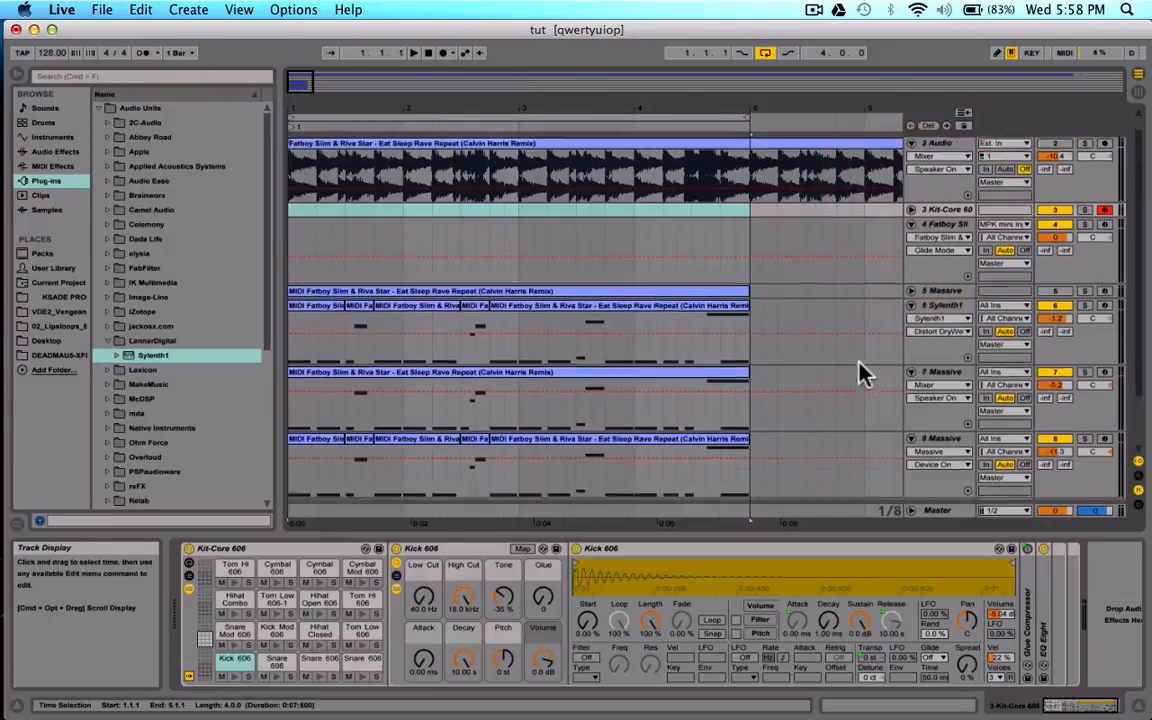
{"action": "scroll", "coordinate": [935, 253], "scroll_direction": "up", "scroll_amount": 3}
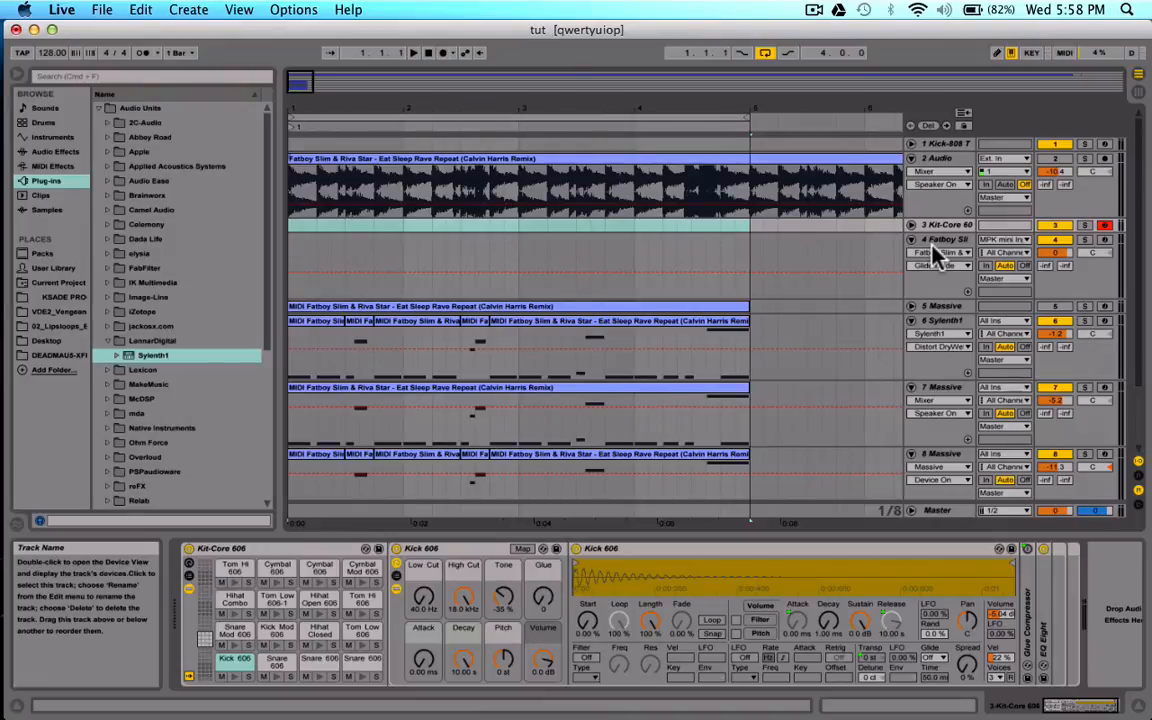
Compare the soloed remix audio with the recreated synth tracks by playing each briefly, leaving the audio track unsoloed and muted.
{"action": "left_click", "coordinate": [1095, 164]}
{"action": "left_click", "coordinate": [1089, 160]}
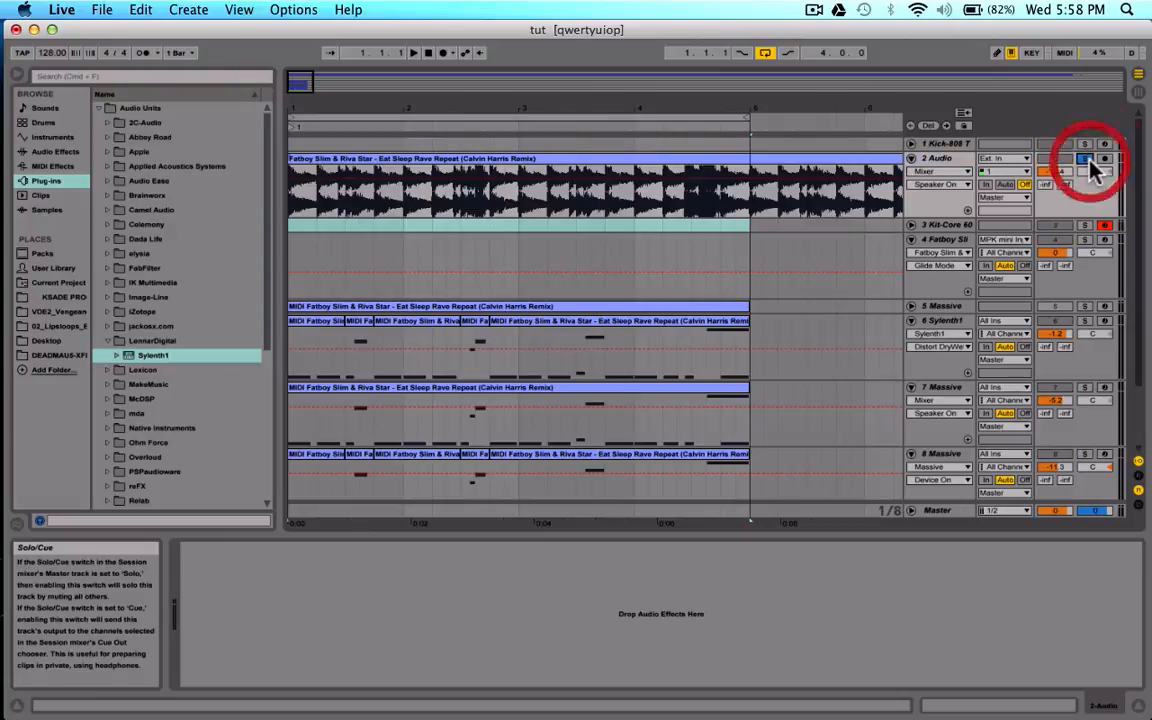
{"action": "key", "text": "space"}
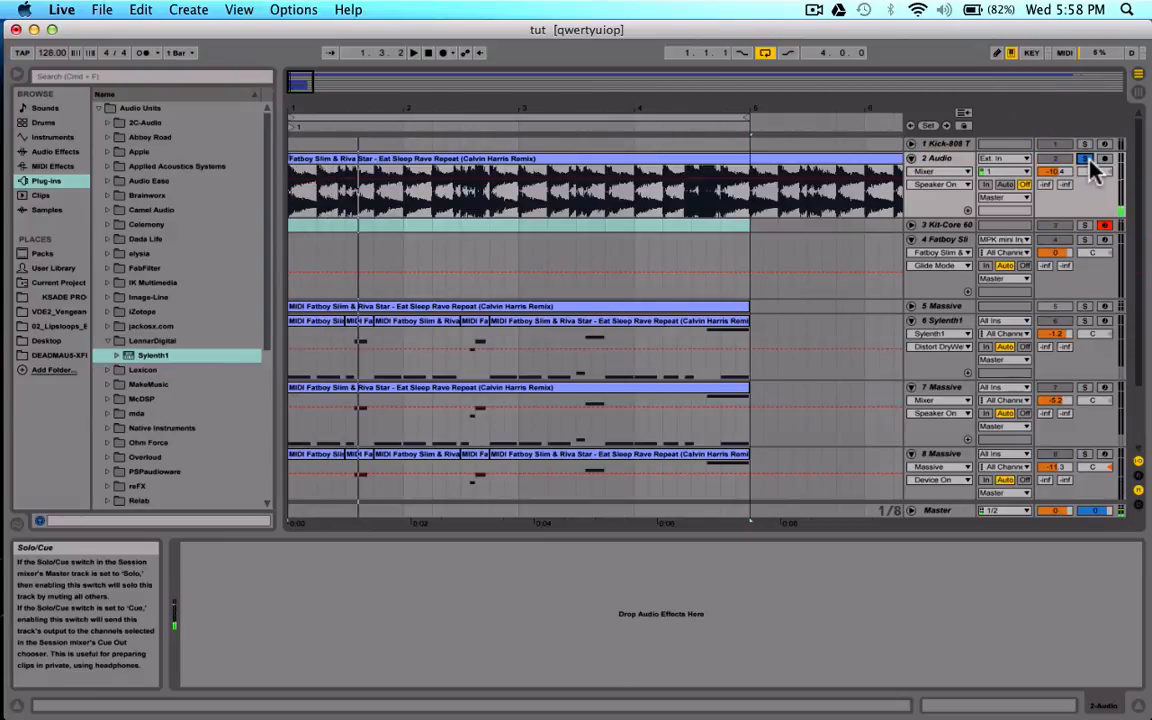
{"action": "left_click", "coordinate": [1089, 160]}
{"action": "left_click", "coordinate": [1060, 160]}
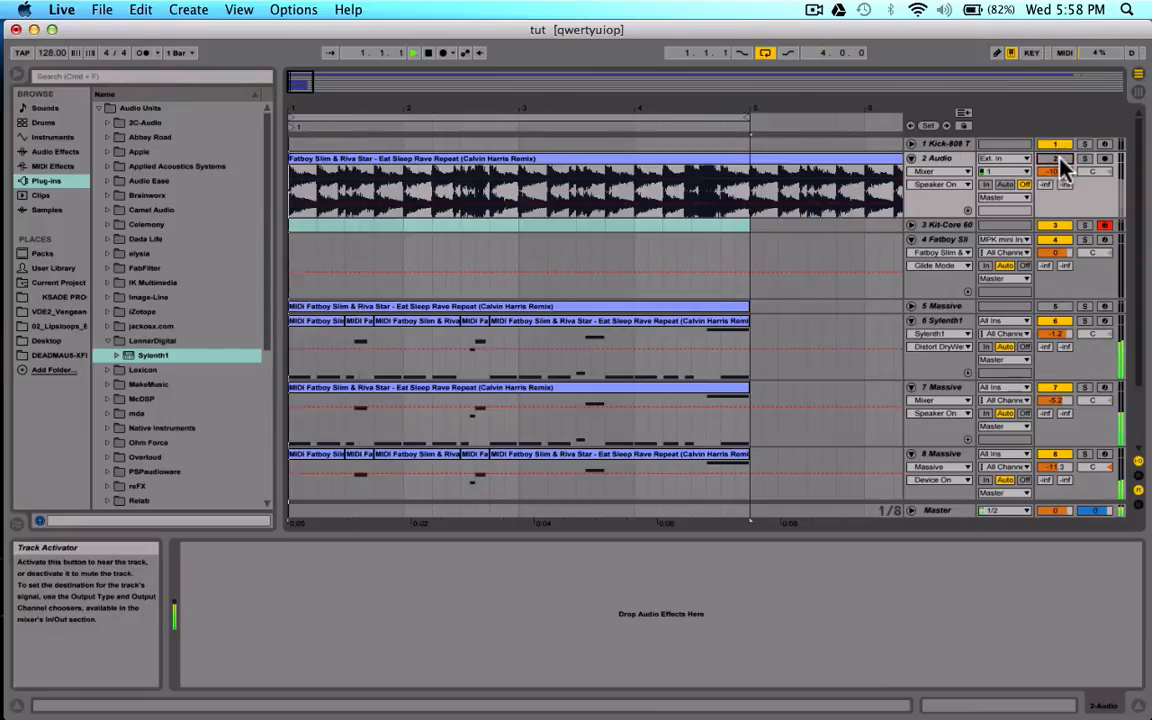
{"action": "key", "text": "space"}
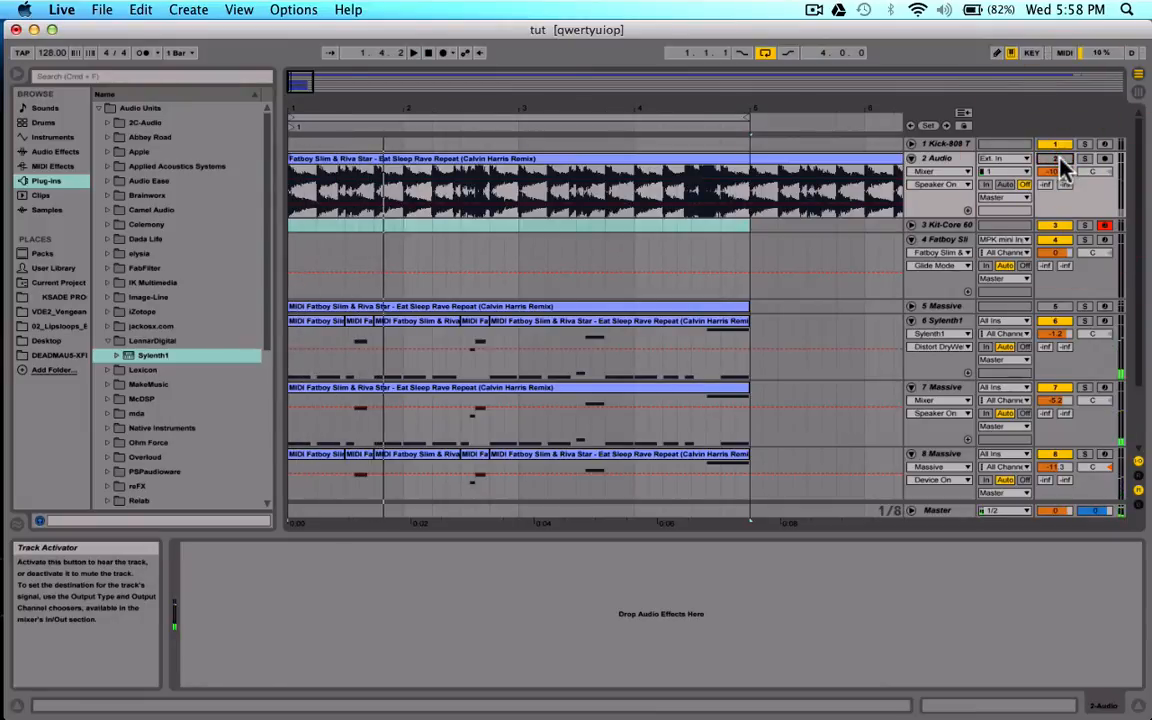